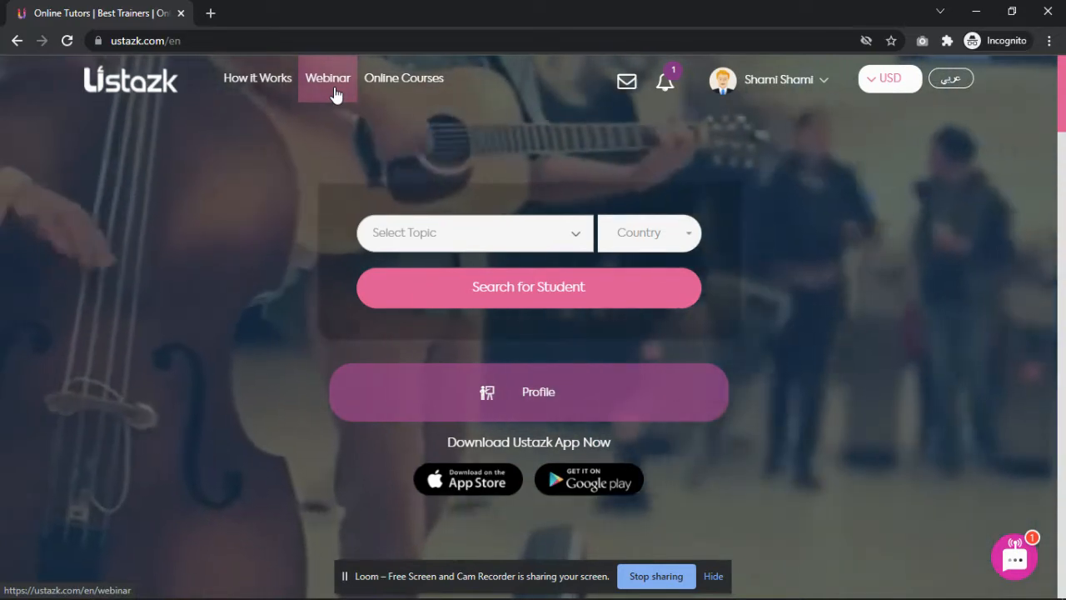
Go to the Webinars page from the top navigation bar.
left_click(335, 94)
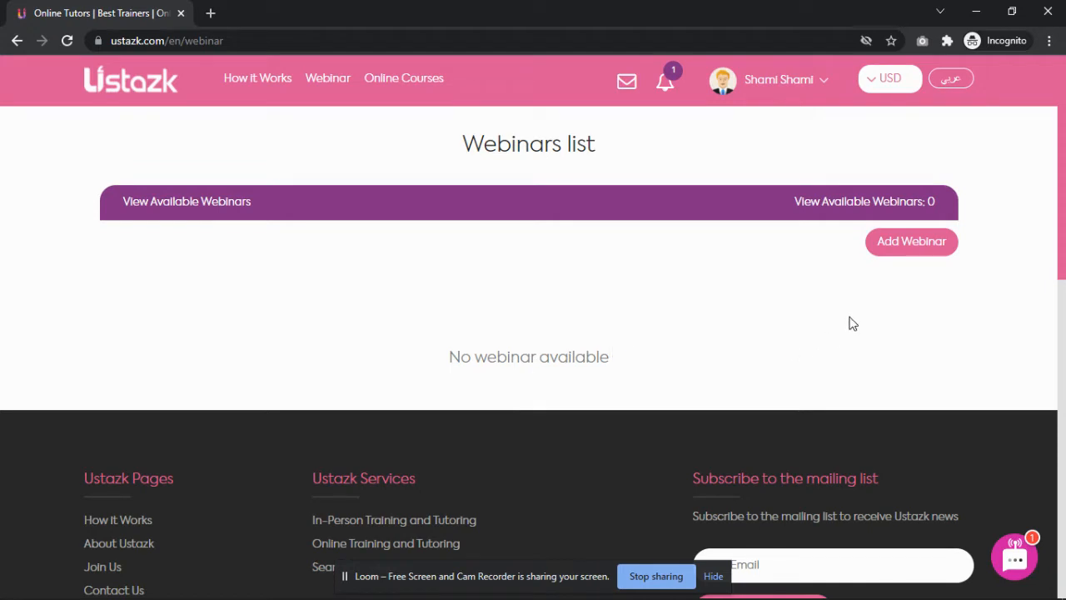
Start a new webinar and enter 'Test Webinar' as its title.
left_click(910, 245)
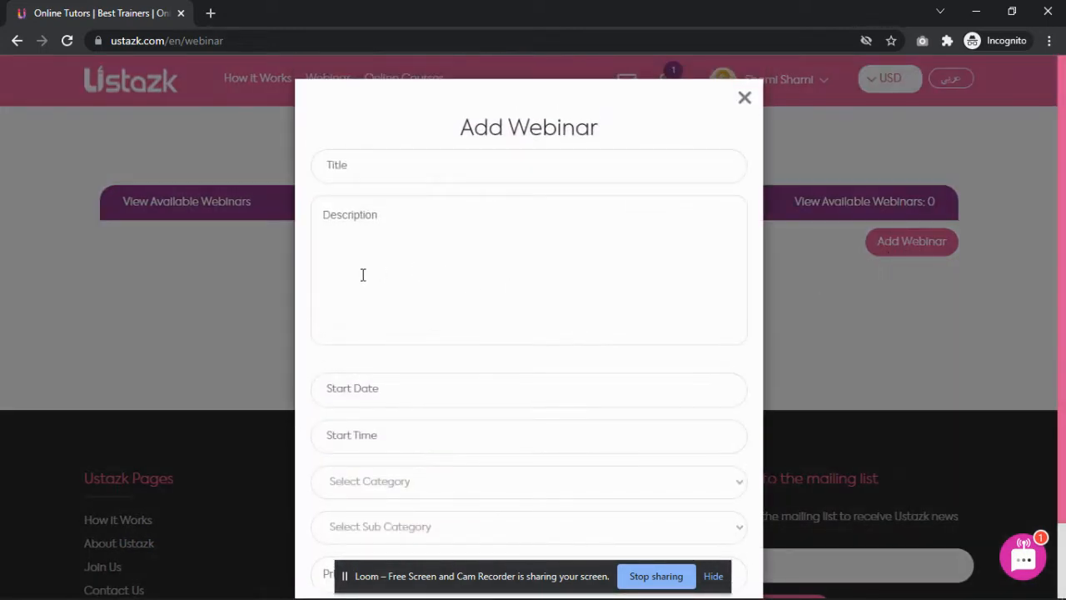
scroll(362, 274, "down", 2)
scroll(369, 288, "up", 2)
left_click(374, 168)
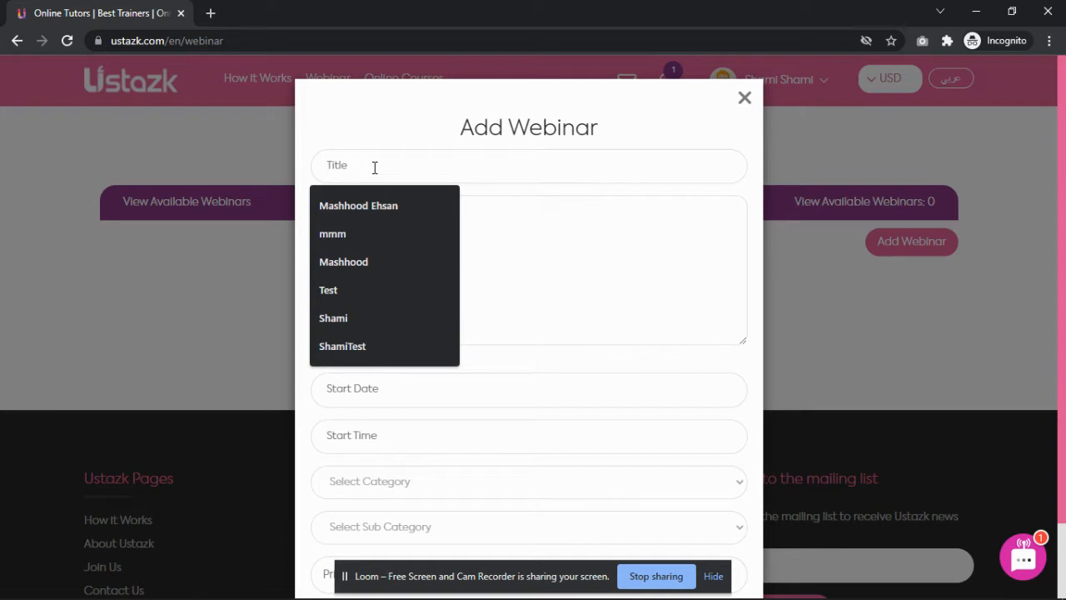
type("Tes")
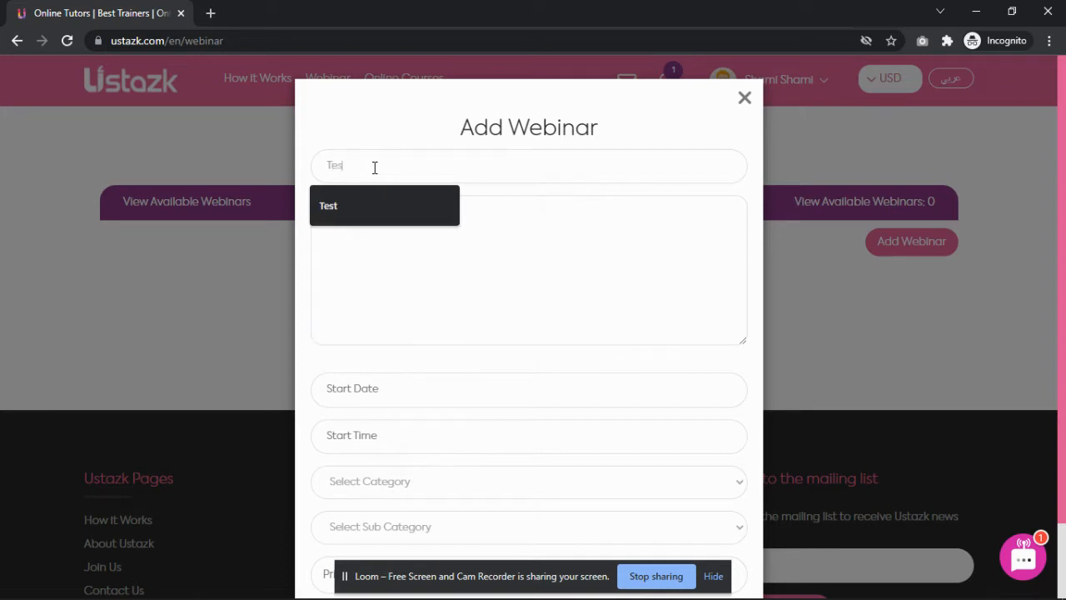
type("t We")
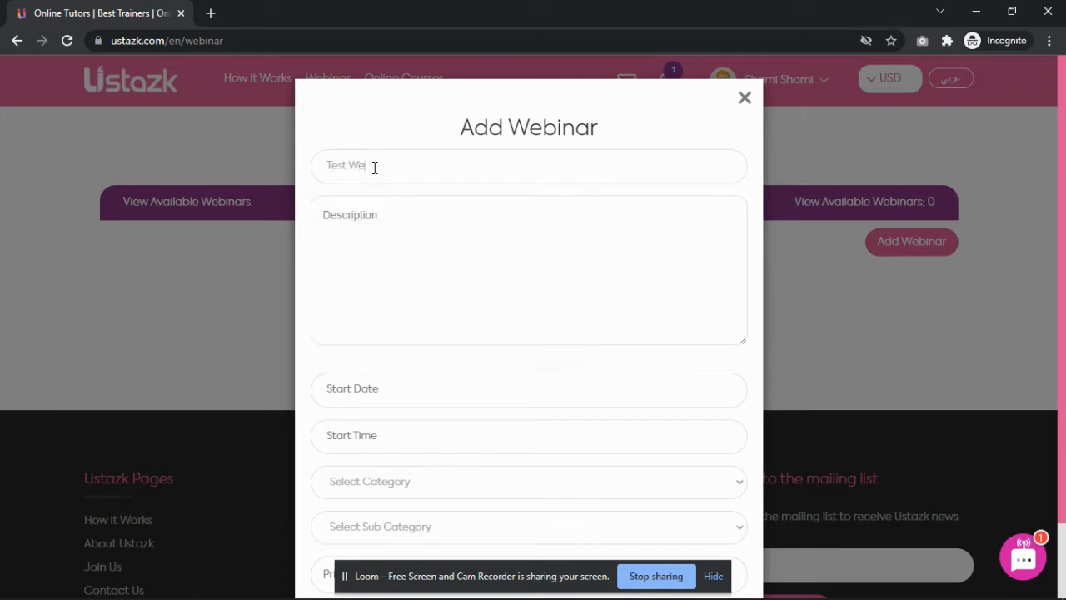
type("binar")
Copy the title into the Description field so it also reads 'Test Webinar'.
left_click(412, 239)
left_click(408, 173)
key("ctrl+a")
key("ctrl+c")
left_click(379, 246)
key("ctrl+v")
scroll(414, 366, "down", 1)
scroll(413, 366, "down", 1)
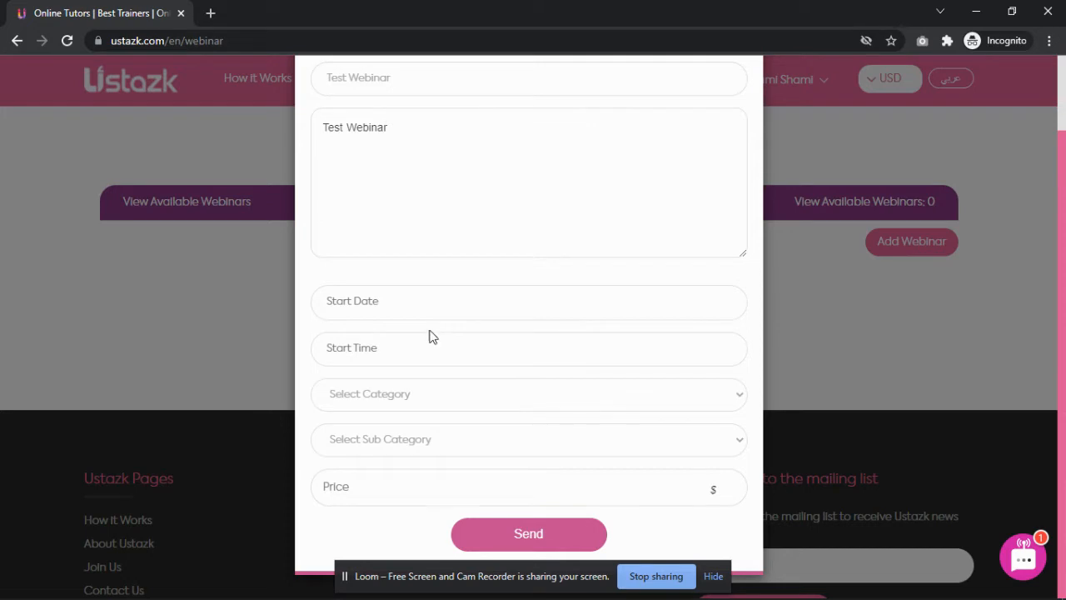
Set the start date to 2022-02-22 and the start time to 02:53:50.
left_click(411, 303)
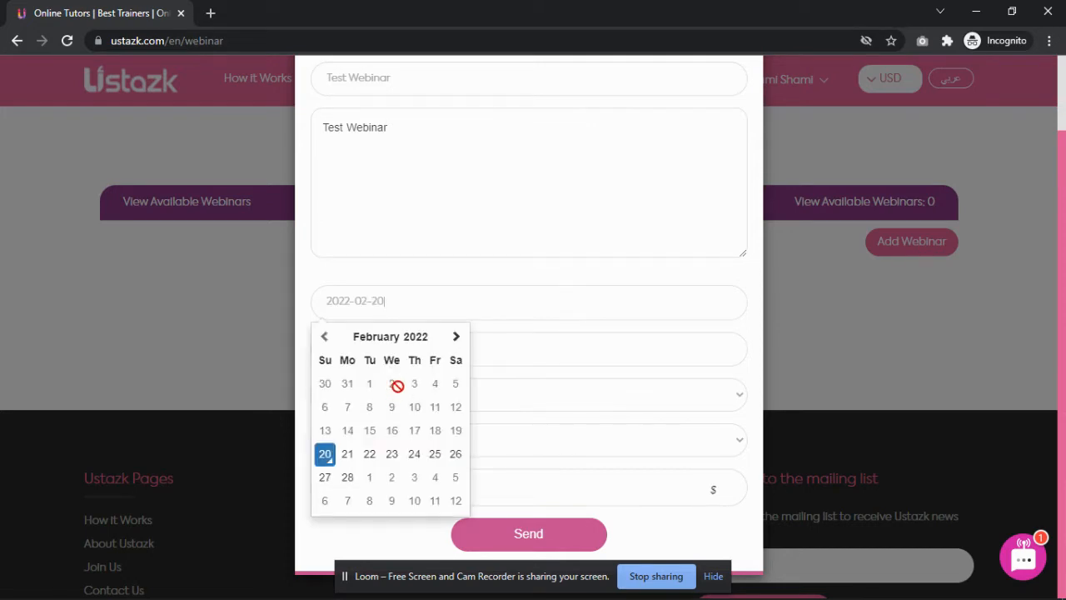
left_click(370, 454)
left_click(399, 355)
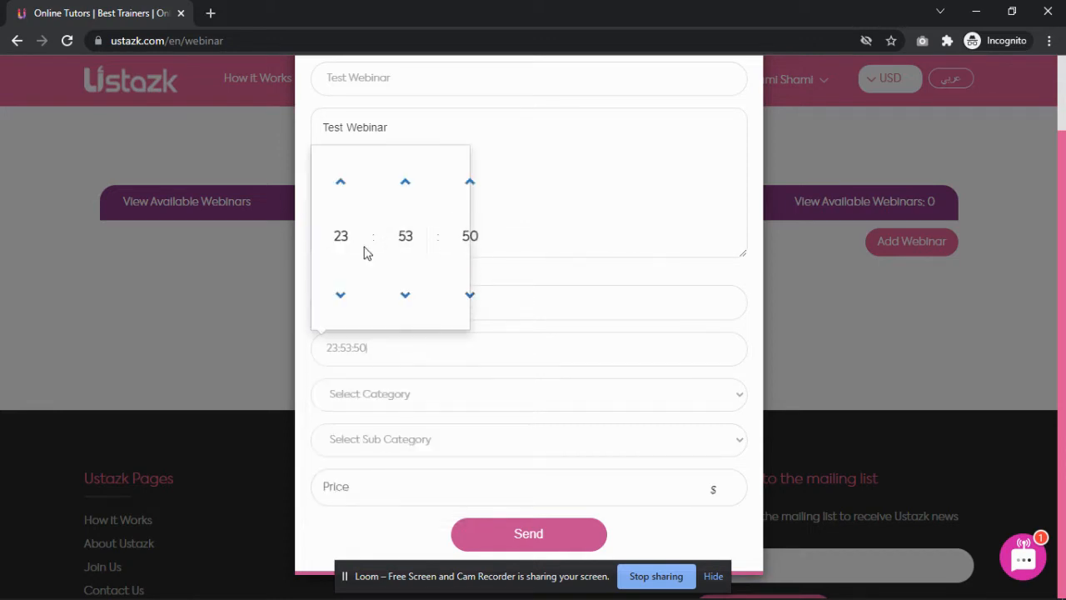
double_click(339, 192)
left_click(339, 192)
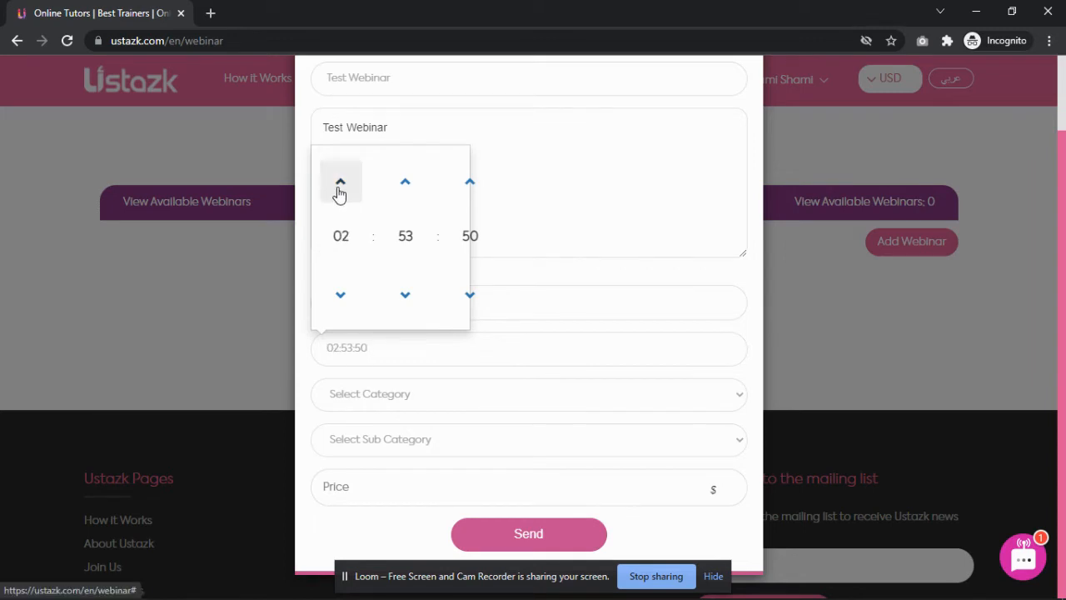
left_click(304, 334)
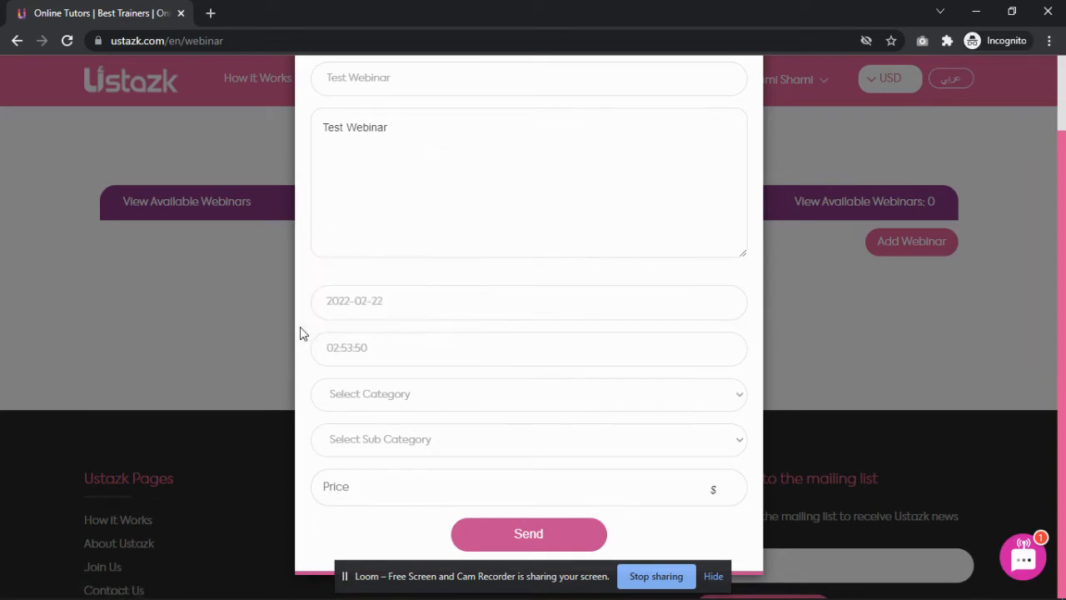
left_click(396, 397)
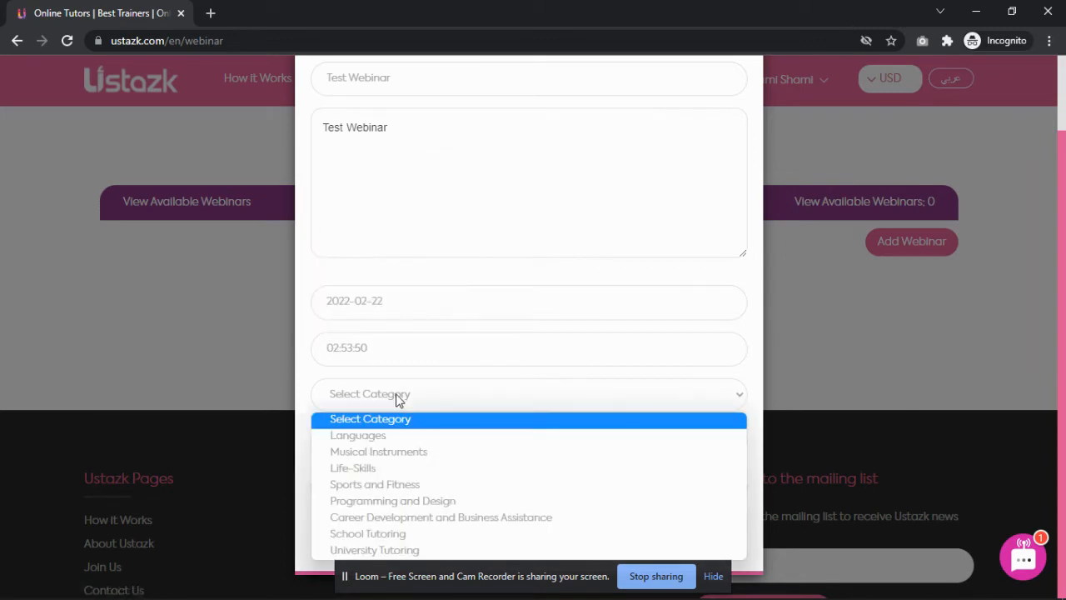
Choose category Musical Instruments with sub category DJ.
left_click(442, 454)
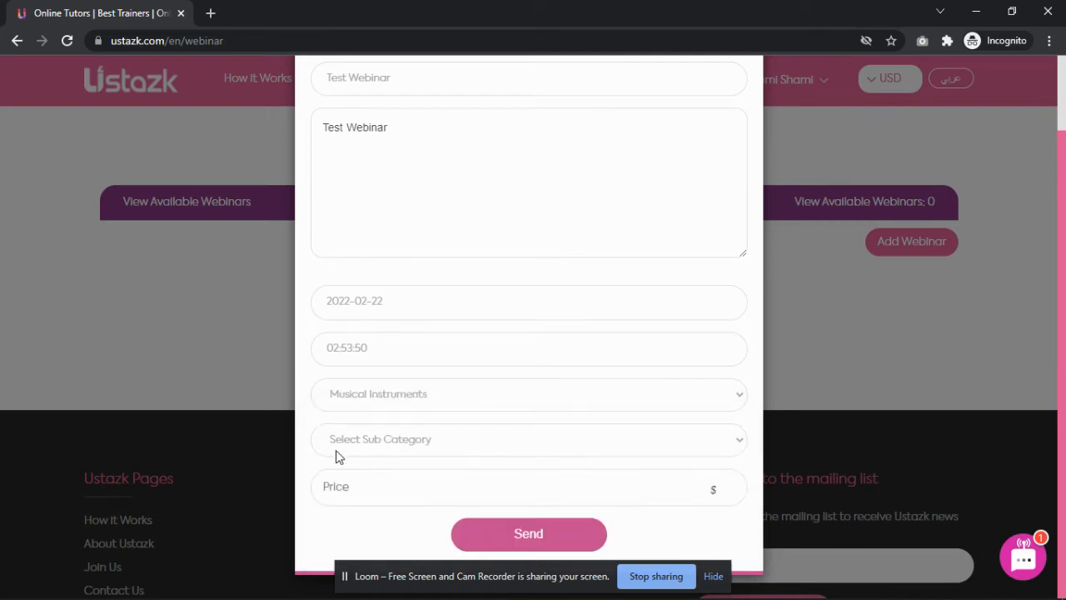
left_click(423, 439)
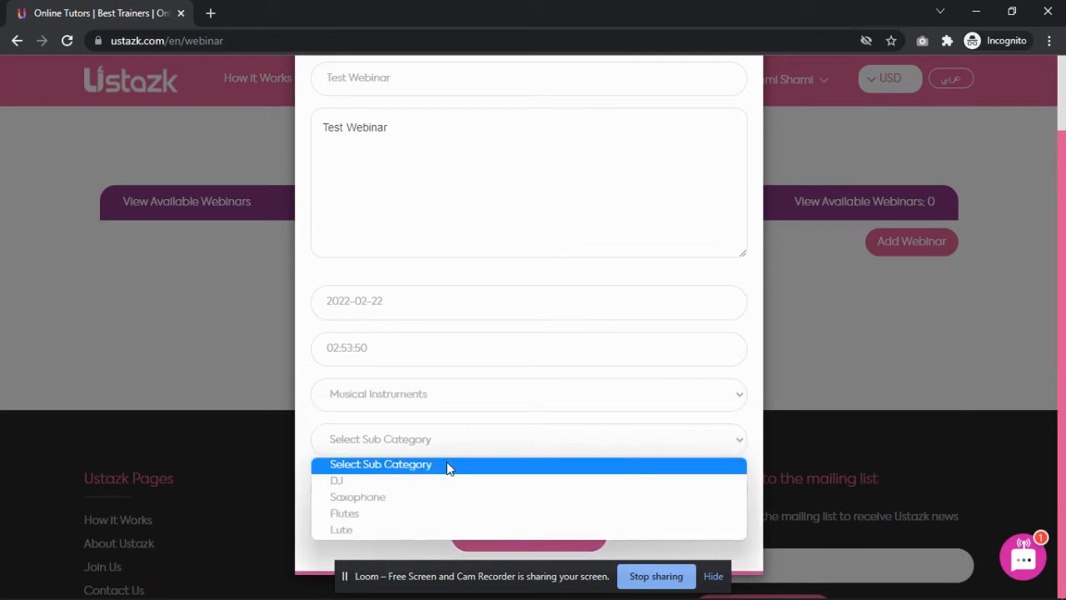
left_click(392, 488)
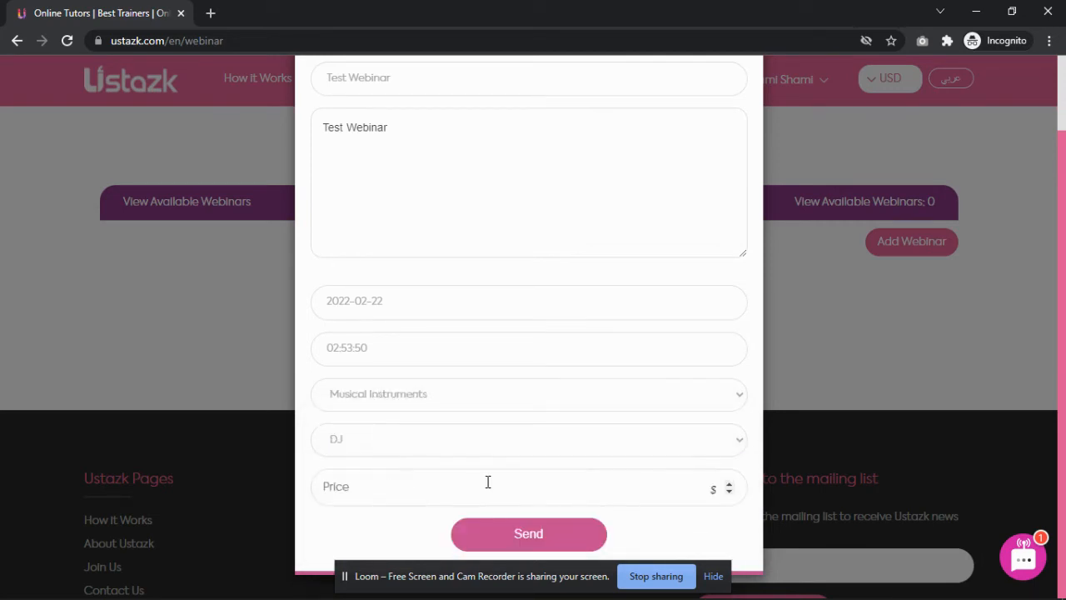
Raise the webinar price to 5 dollars.
left_click(731, 486)
left_click(731, 487)
left_click(730, 485)
scroll(409, 461, "up", 1)
scroll(452, 325, "down", 1)
Submit the webinar and dismiss the 'Webinar Added' confirmation.
left_click(536, 537)
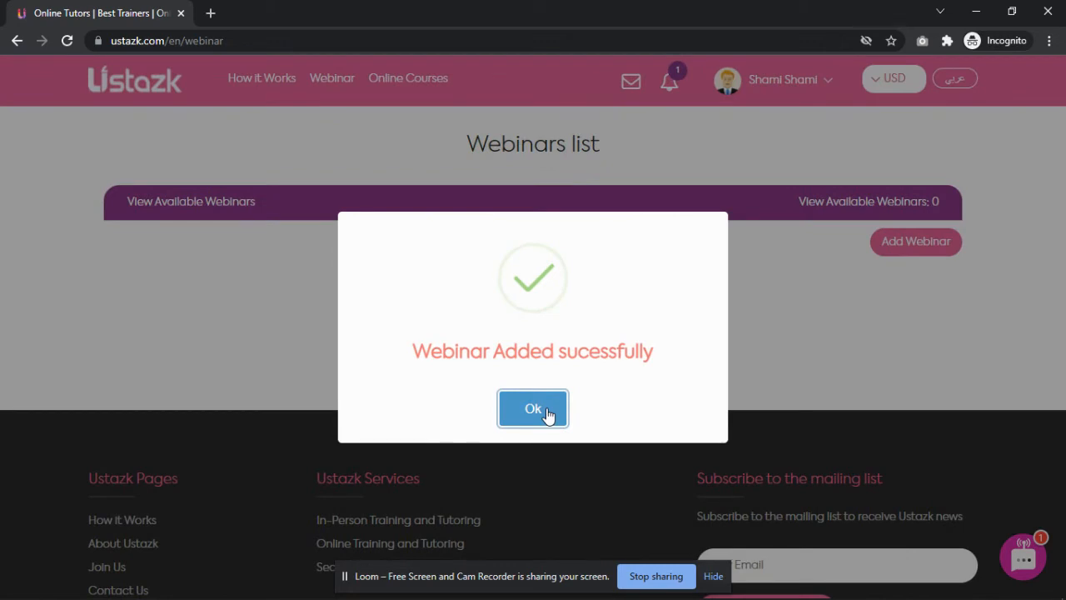
left_click(537, 421)
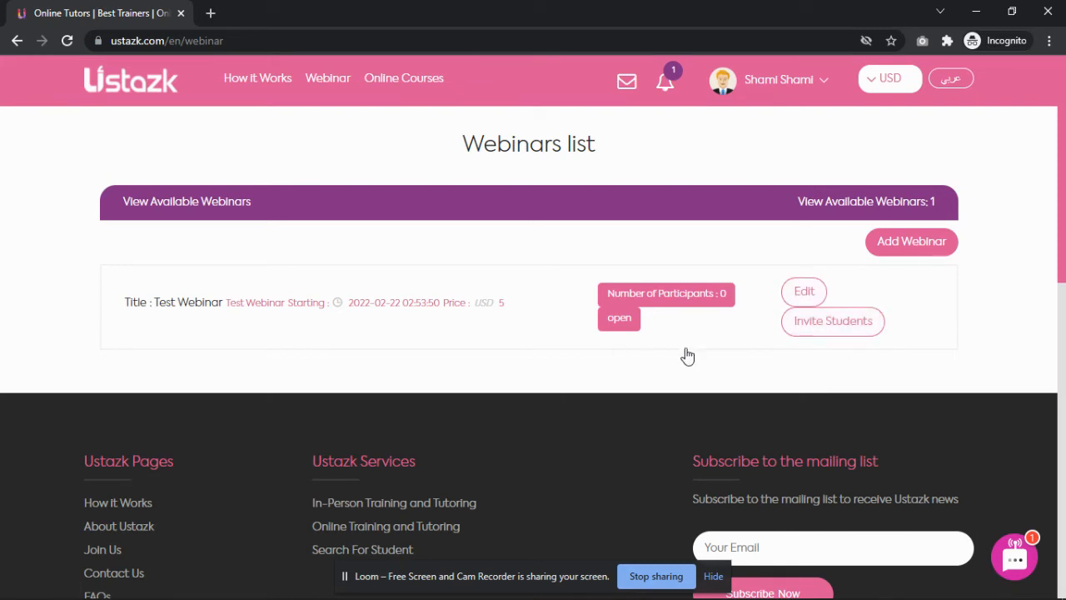
Open Invite Students for Test Webinar and fill in the first student's e-mail from autofill.
left_click(828, 332)
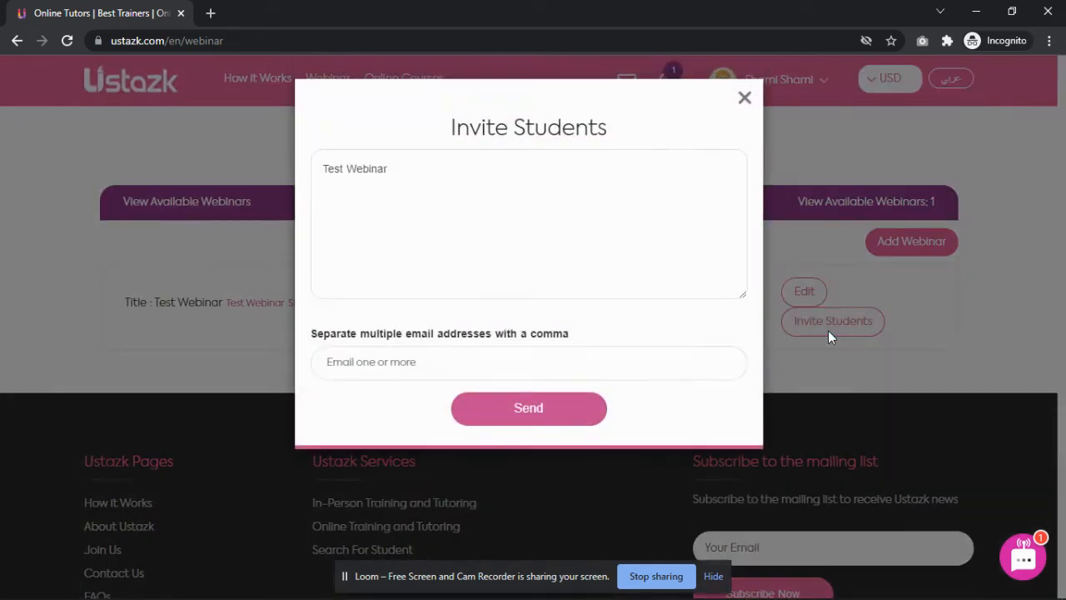
left_click(447, 360)
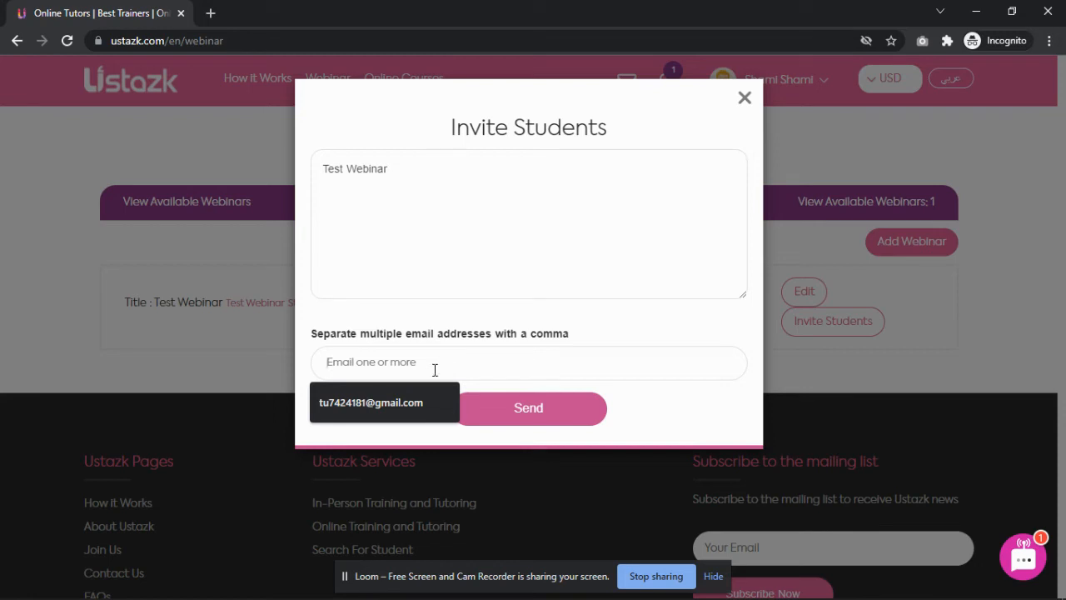
left_click(402, 402)
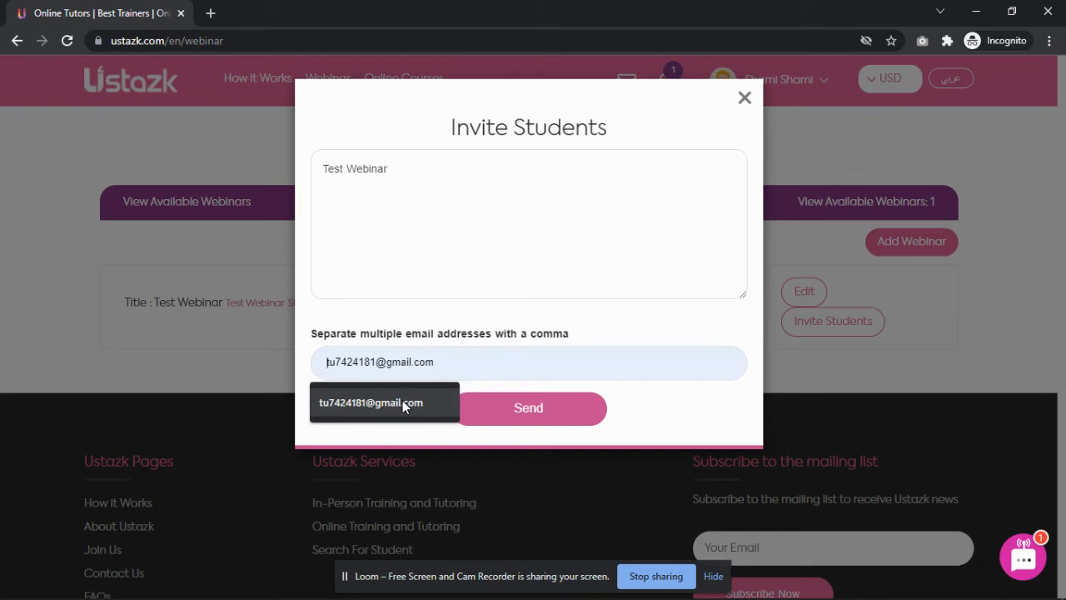
left_click(402, 401)
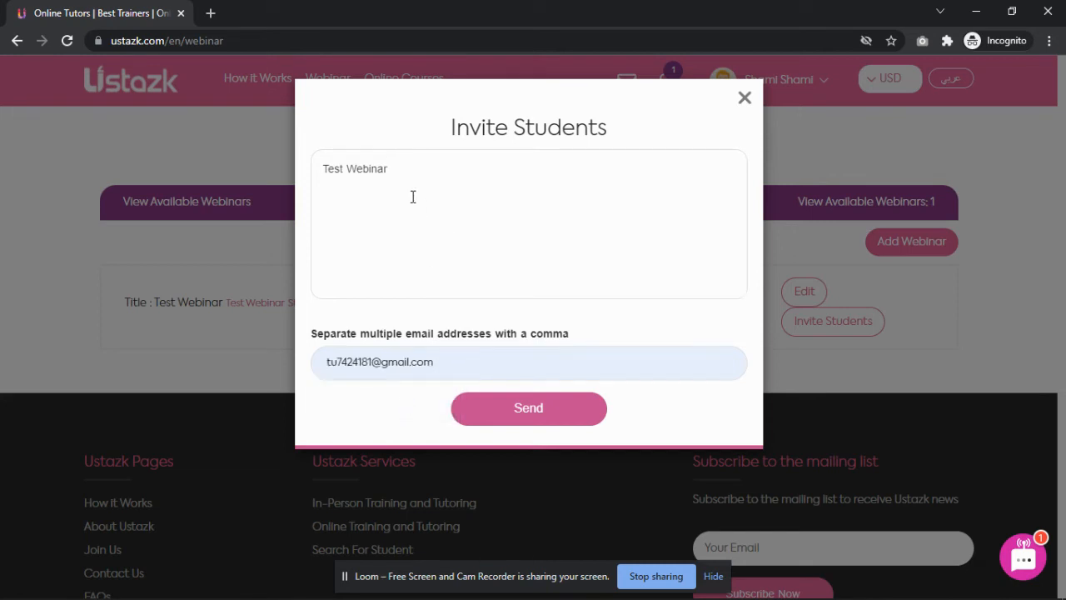
Replace the message with 'Plz join my webinar' and add two more comma-separated student e-mails.
key("ctrl+a")
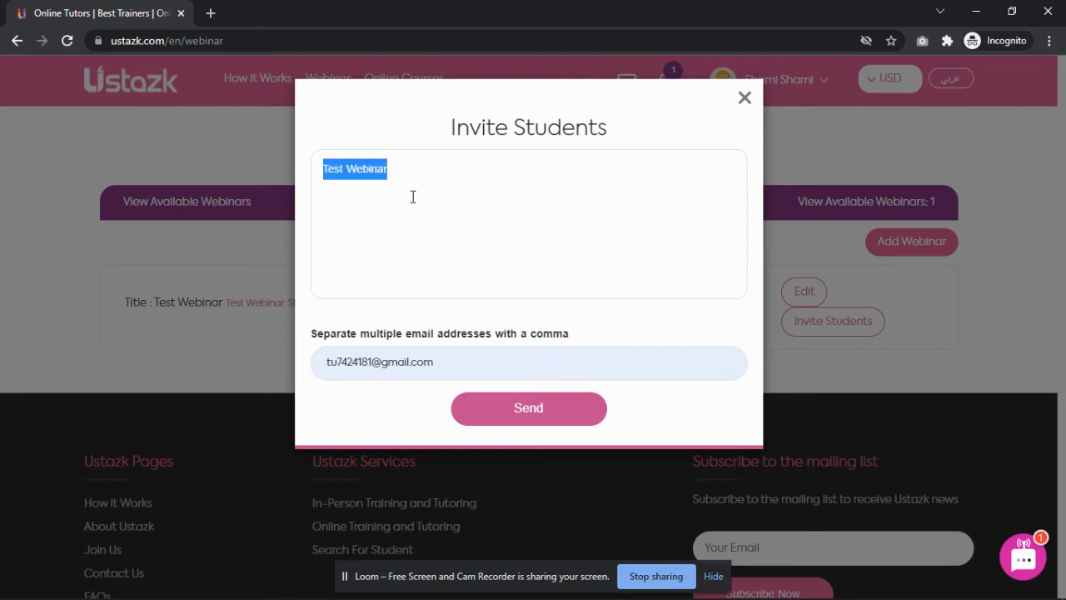
type("Plz joi")
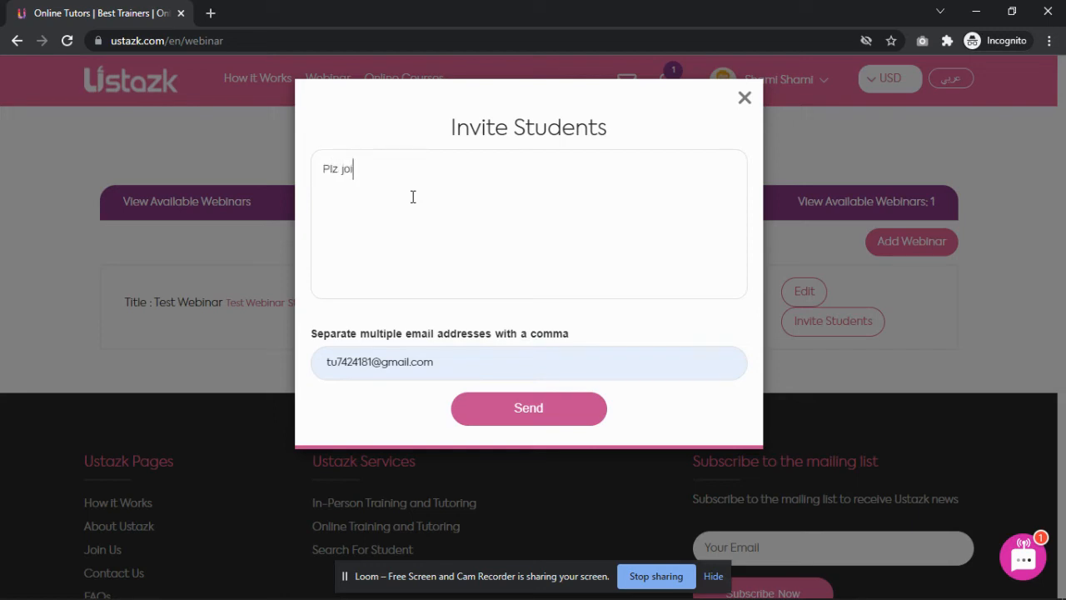
type("n my webinar")
type(",")
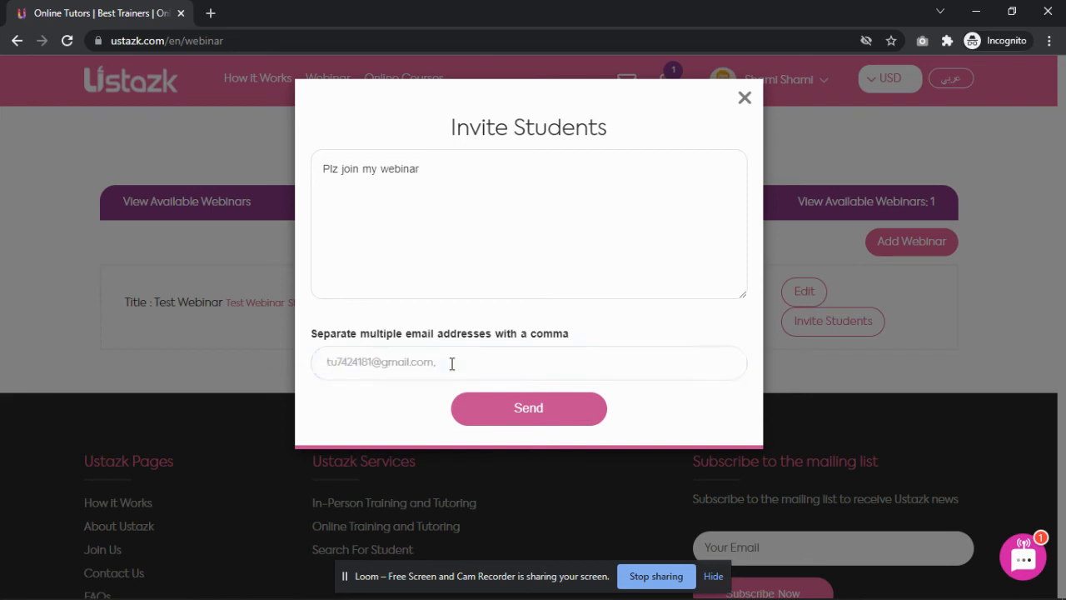
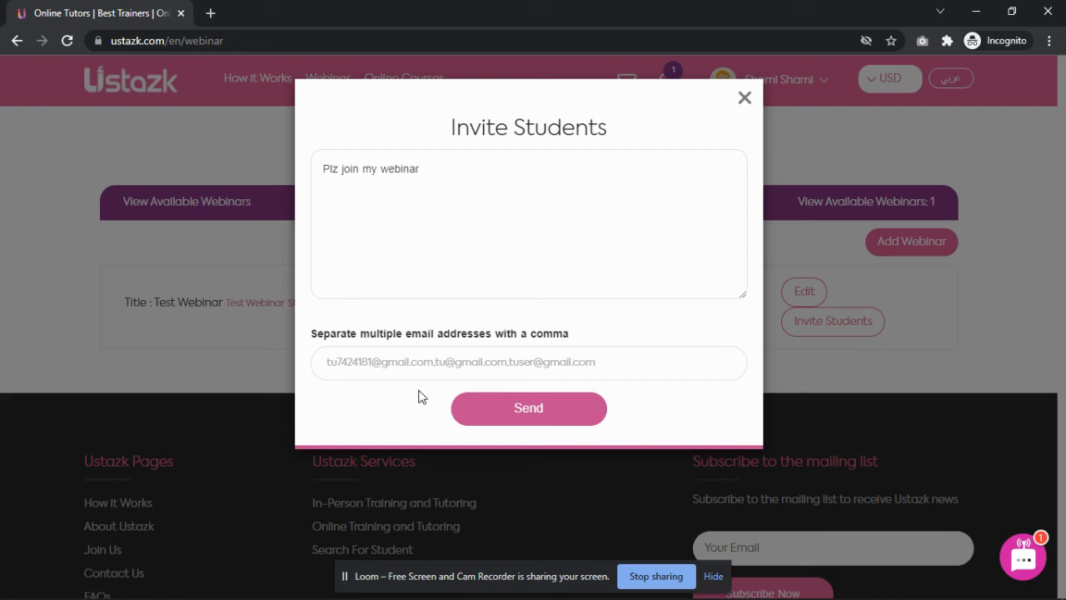
Send the Test Webinar invitations to all three students.
left_click(568, 421)
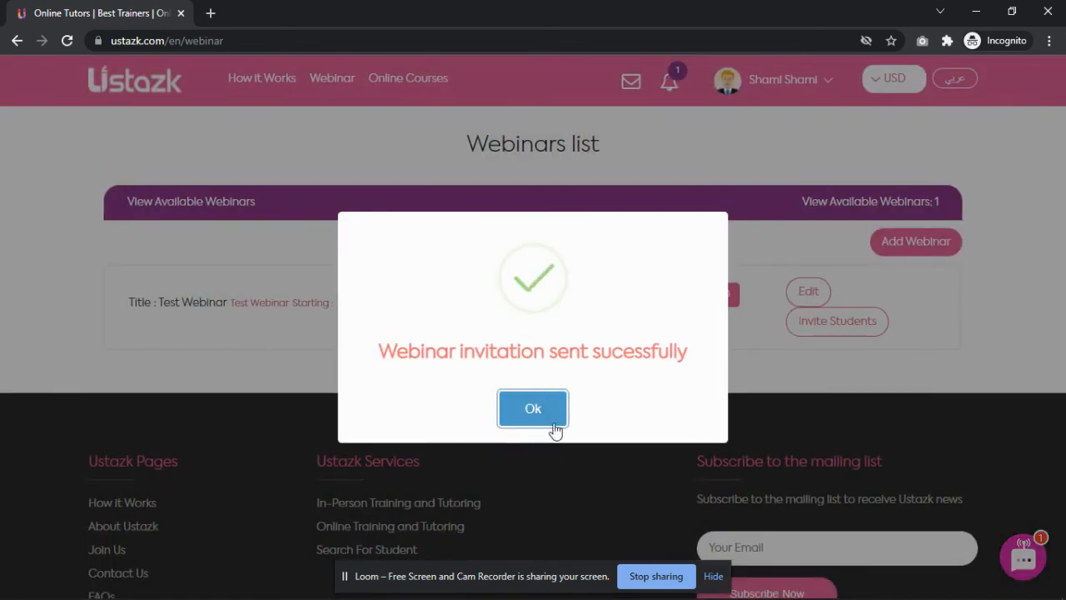